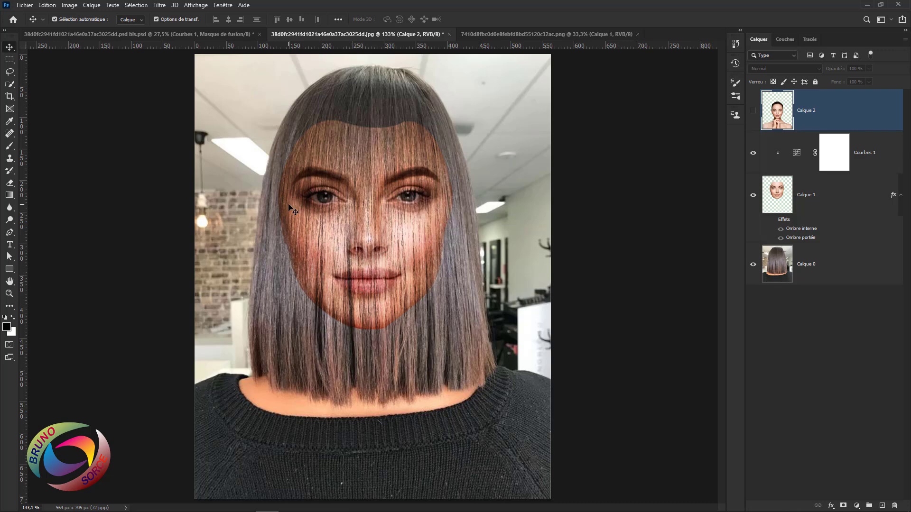
# Compare the back-of-head photo on its own with the full composite by toggling the visibility of the other layers
pyautogui.keyDown('alt'); pyautogui.click(752, 264); pyautogui.keyUp('alt')
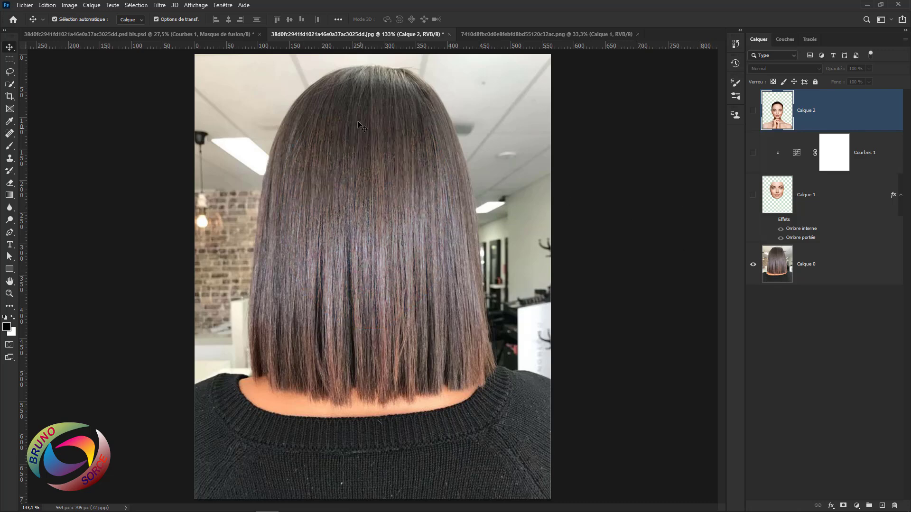
pyautogui.keyDown('alt'); pyautogui.click(753, 195); pyautogui.keyUp('alt')
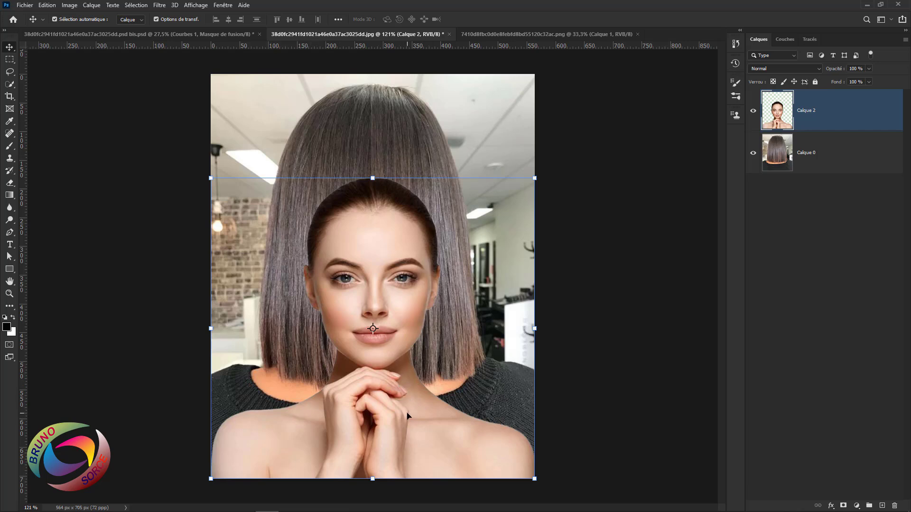
# With the Pen tool in Tracé mode, trace the face on Calque 2 from one earlobe across the forehead to the other earlobe
pyautogui.scroll(4, 340, 296)
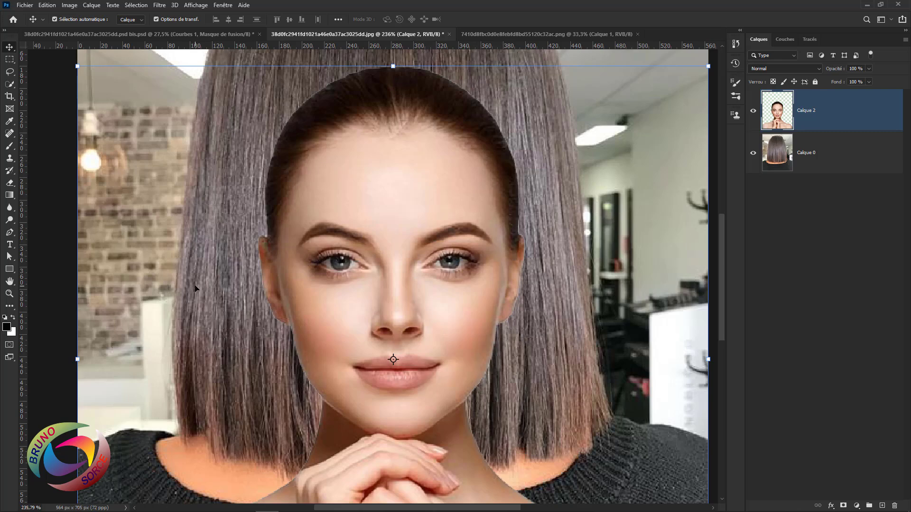
pyautogui.click(9, 232)
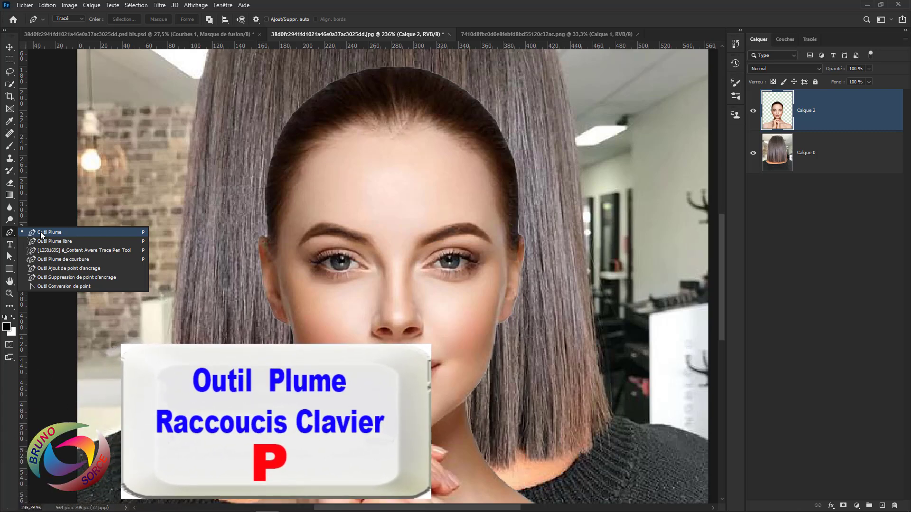
pyautogui.click(41, 233)
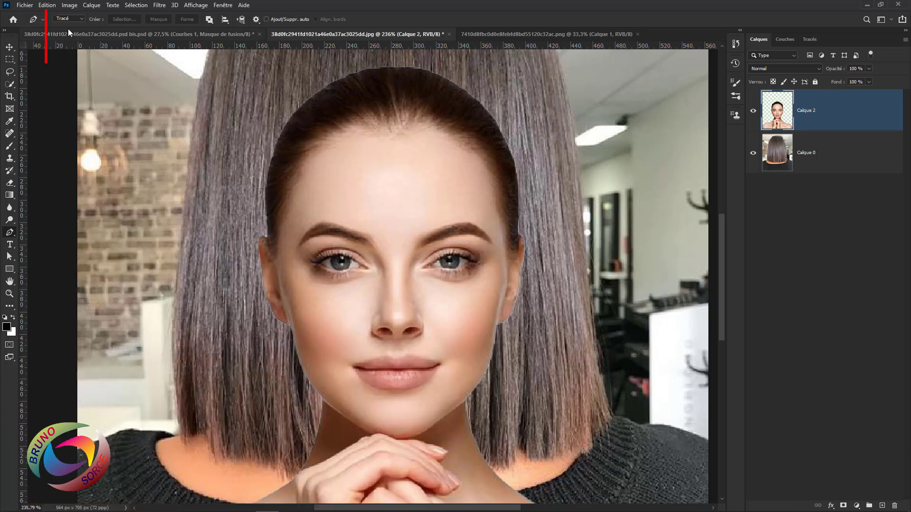
pyautogui.click(77, 19)
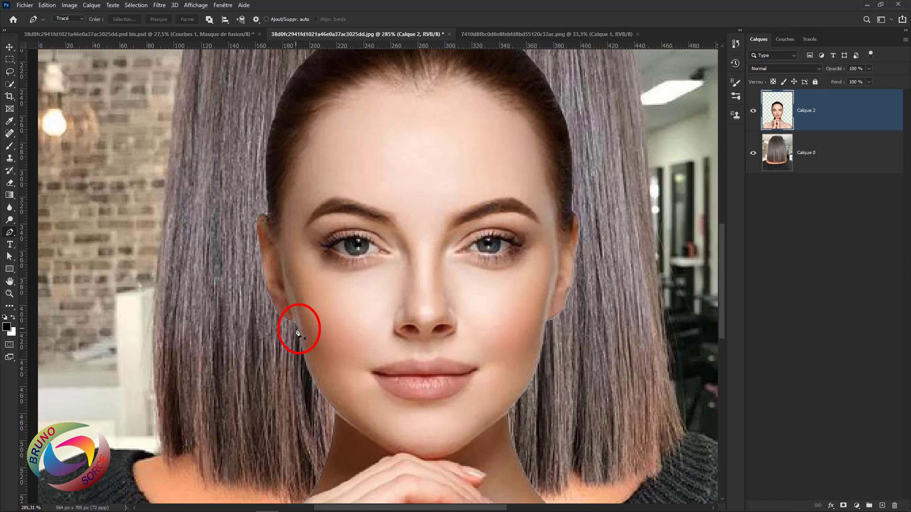
pyautogui.click(296, 324)
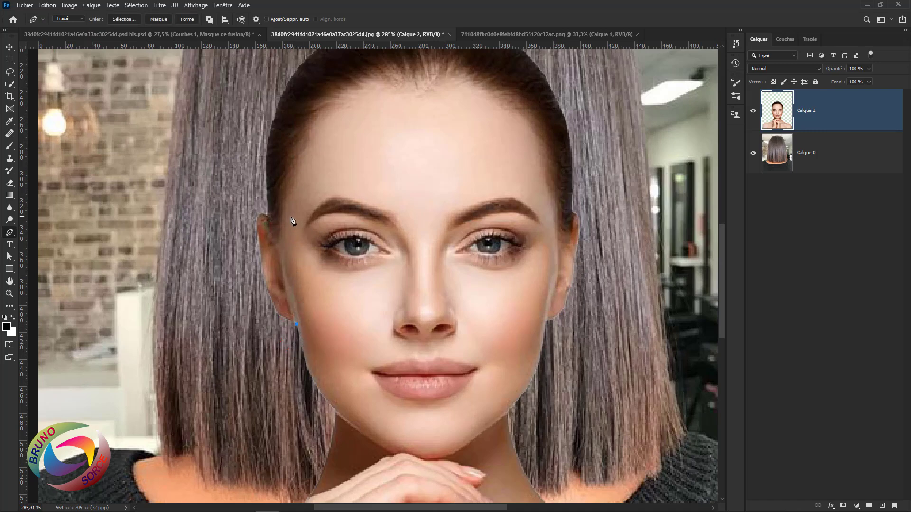
pyautogui.moveTo(289, 216); pyautogui.dragTo(291, 203)
pyautogui.keyDown('alt'); pyautogui.click(290, 216); pyautogui.keyUp('alt')
pyautogui.moveTo(375, 128); pyautogui.dragTo(437, 136)
pyautogui.click(472, 125)
pyautogui.moveTo(537, 186); pyautogui.dragTo(555, 253)
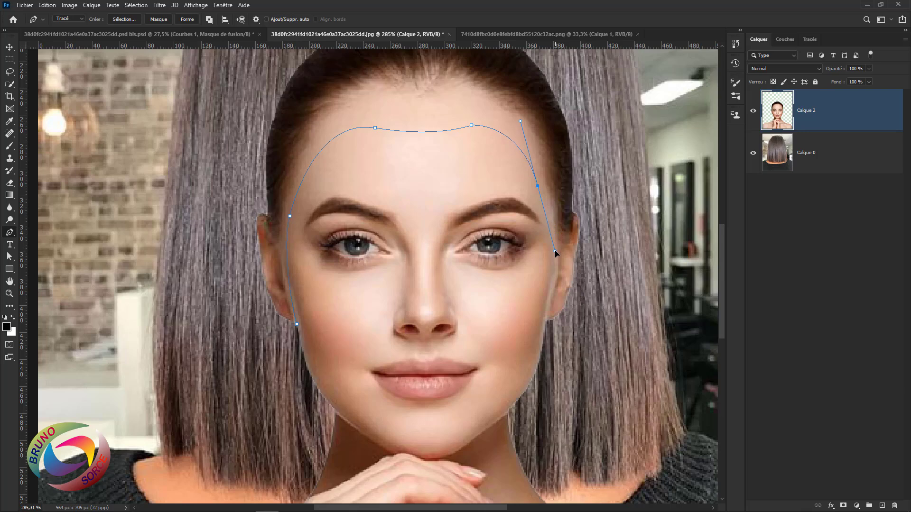
pyautogui.keyDown('alt'); pyautogui.click(538, 186); pyautogui.keyUp('alt')
pyautogui.moveTo(551, 250); pyautogui.dragTo(550, 290)
pyautogui.click(547, 295)
pyautogui.click(544, 330)
# Continue the path outside the ears and over the top of the woman's head, and close it at its starting point
pyautogui.moveTo(544, 336); pyautogui.dragTo(582, 371)
pyautogui.click(639, 369)
pyautogui.click(632, 136)
pyautogui.scroll(5, 522, 95)
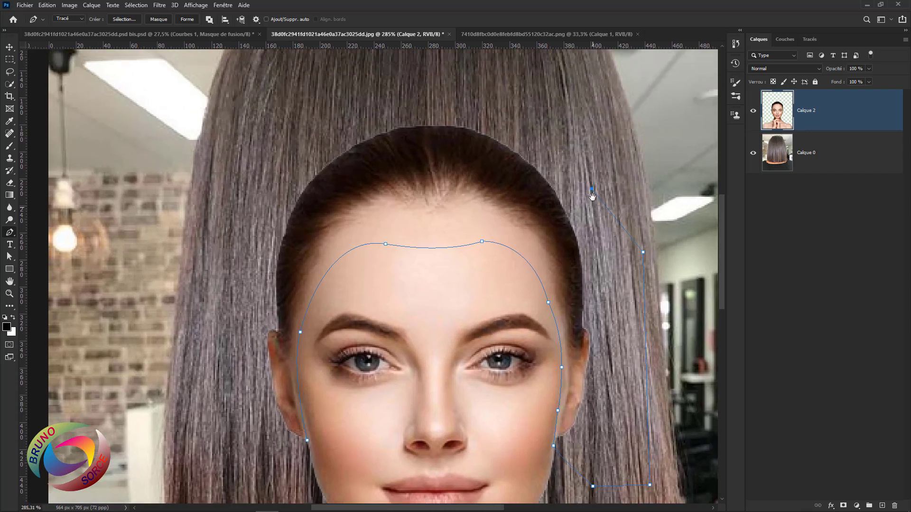
pyautogui.click(503, 96)
pyautogui.click(313, 98)
pyautogui.click(242, 189)
pyautogui.click(219, 308)
pyautogui.click(239, 461)
pyautogui.click(294, 473)
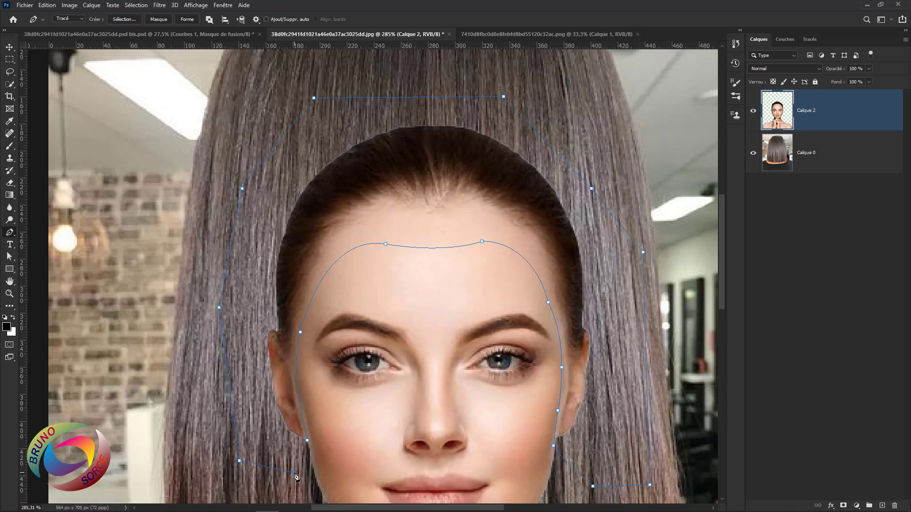
pyautogui.click(307, 441)
# Convert the path to a new selection with a 0-pixel feather, delete the woman's hair and ears from Calque 2, and deselect
pyautogui.rightClick(413, 180)
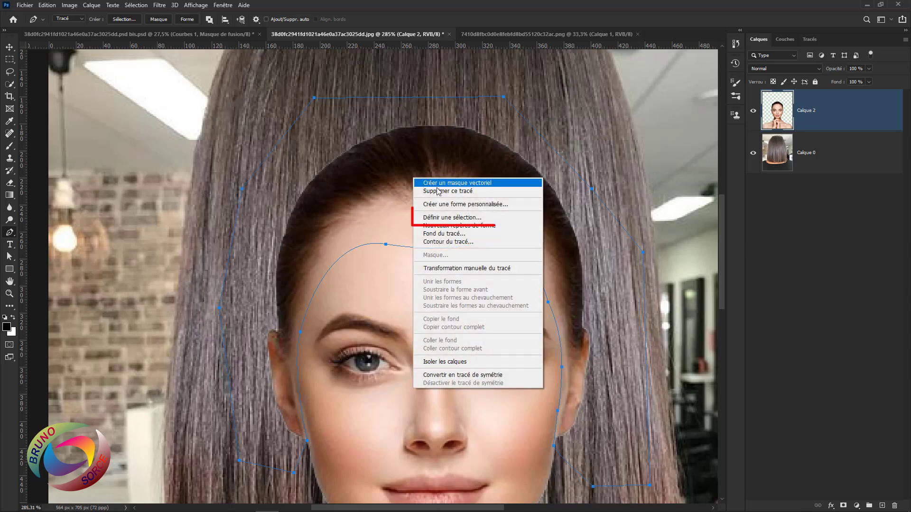
pyautogui.click(437, 217)
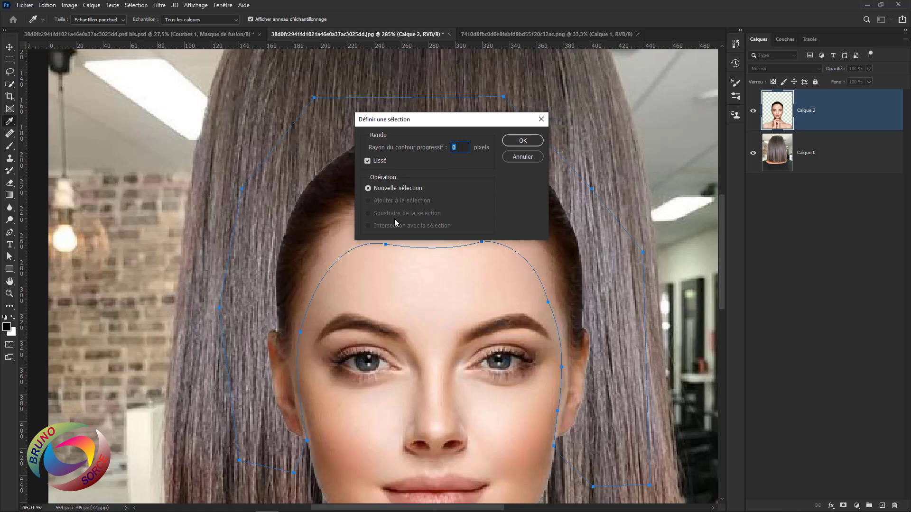
pyautogui.click(522, 141)
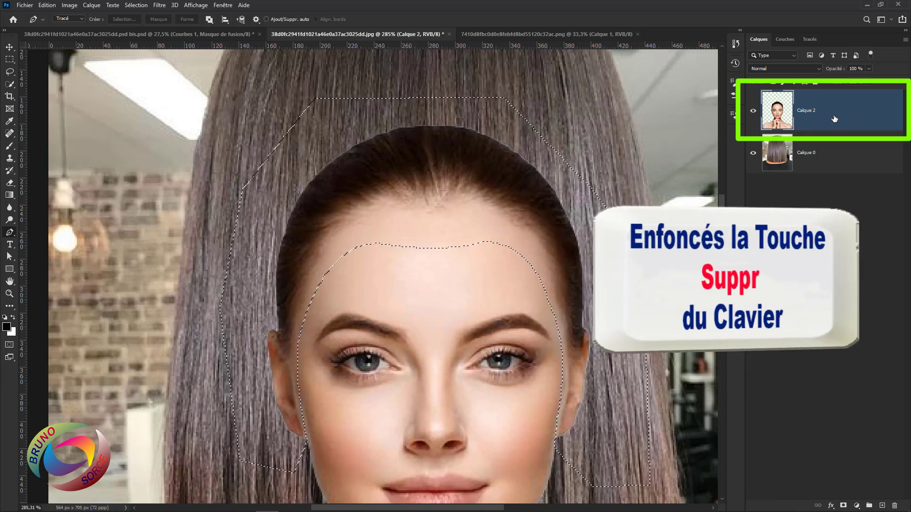
pyautogui.press('Delete')
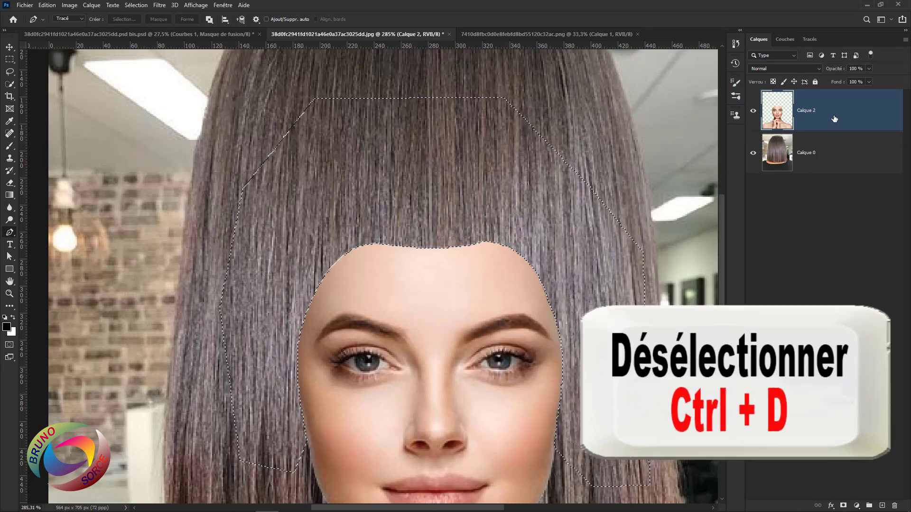
pyautogui.hotkey('ctrl', 'd')
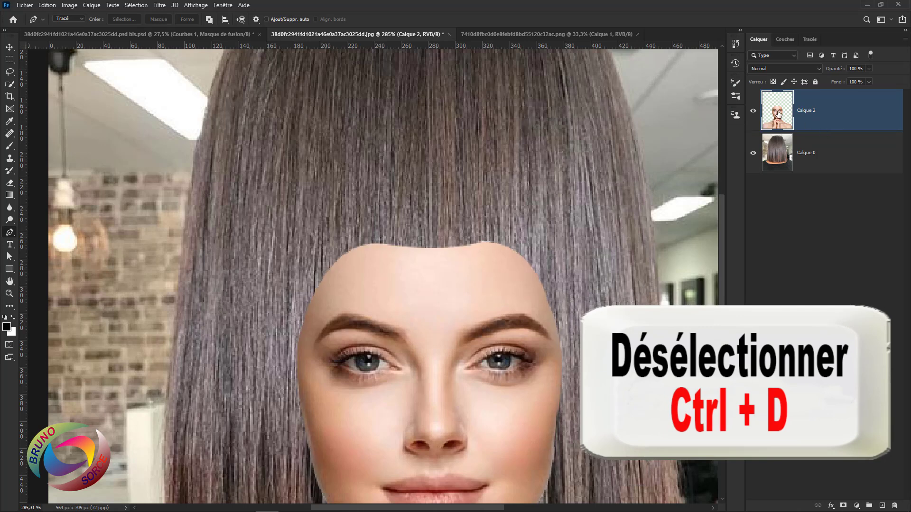
# Move the cut-out woman up so her forehead sits near the top of the hair, and scale her down slightly
pyautogui.scroll(-3, 402, 314)
pyautogui.scroll(-1, 402, 314)
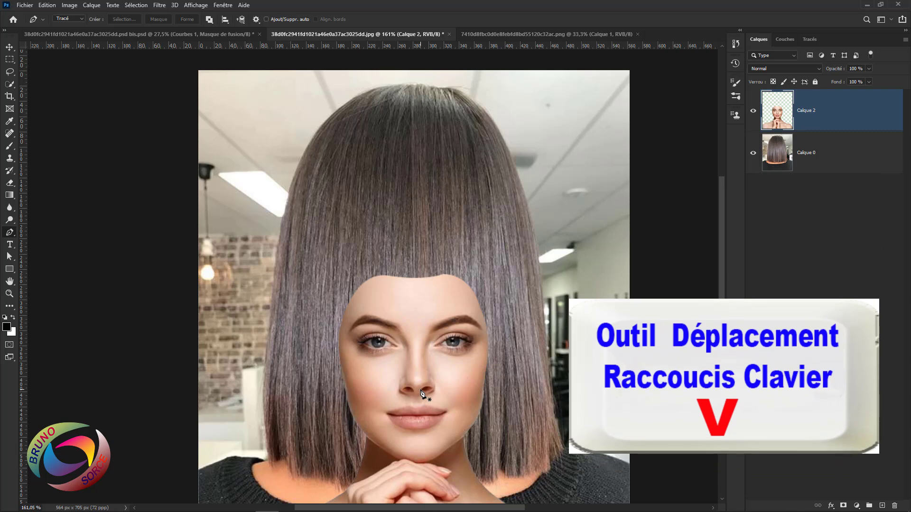
pyautogui.press('v')
pyautogui.moveTo(422, 394); pyautogui.dragTo(425, 203)
pyautogui.hotkey('ctrl', 't')
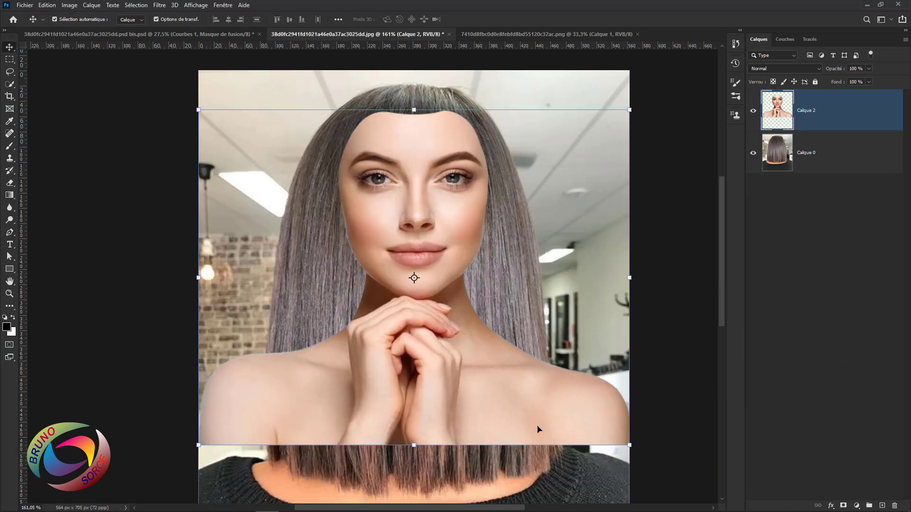
pyautogui.moveTo(630, 444); pyautogui.dragTo(626, 443)
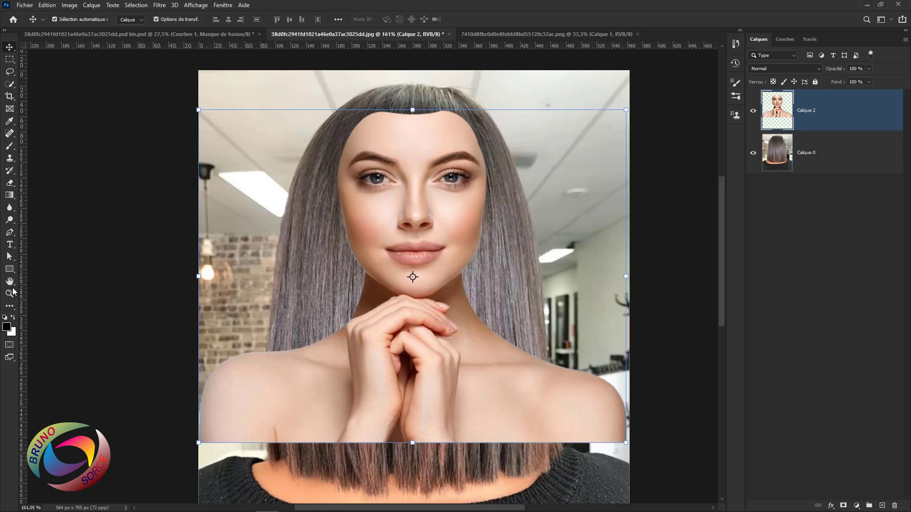
# Trace the woman's jawline with the Pen tool from one side of the neck around the chin to the other
pyautogui.rightClick(10, 233)
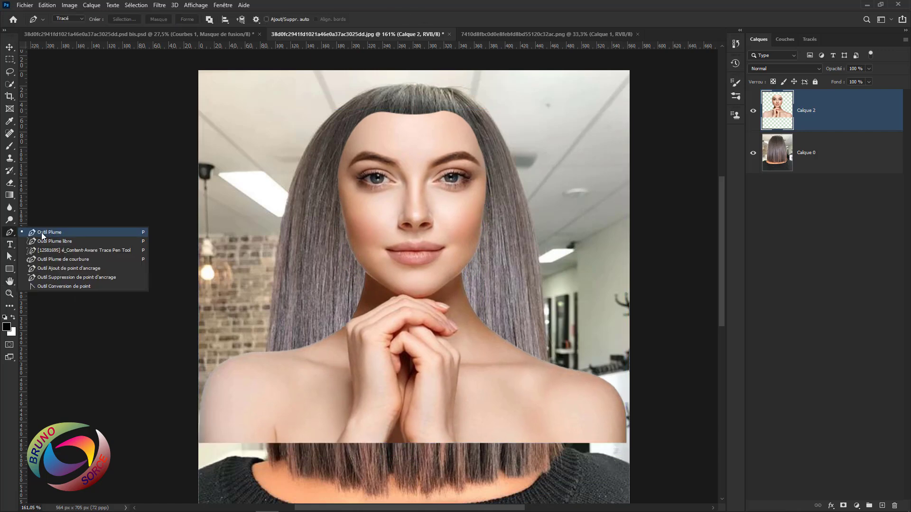
pyautogui.click(41, 233)
pyautogui.scroll(1, 327, 290)
pyautogui.scroll(5, 327, 290)
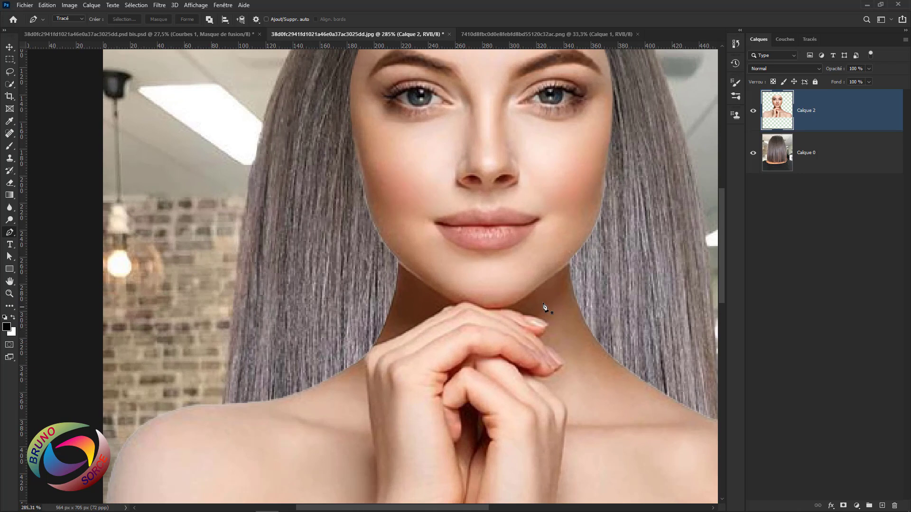
pyautogui.click(397, 259)
pyautogui.moveTo(467, 302); pyautogui.dragTo(492, 306)
pyautogui.moveTo(571, 261); pyautogui.dragTo(648, 279)
# Extend the jawline path around the outside of the shoulders and below the hands to enclose the body
pyautogui.moveTo(593, 309); pyautogui.dragTo(471, 173)
pyautogui.scroll(-10, 471, 174)
pyautogui.click(590, 318)
pyautogui.click(570, 410)
pyautogui.click(146, 393)
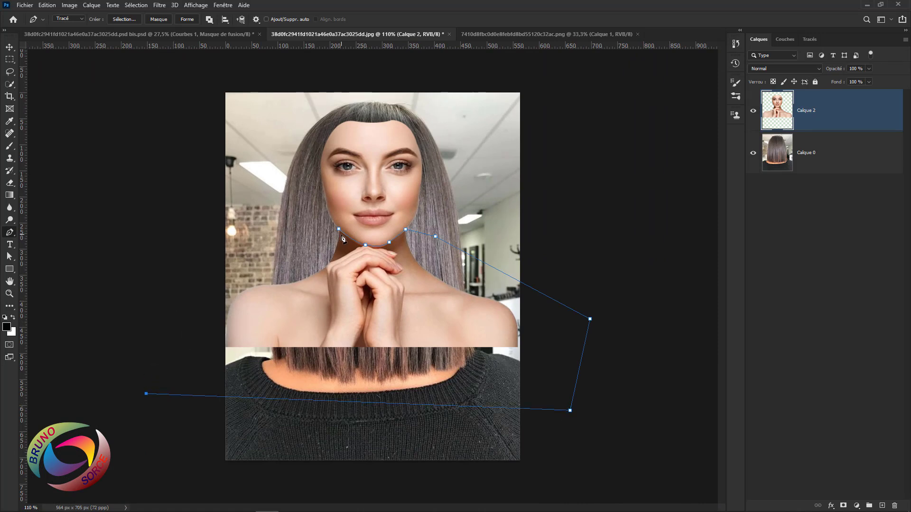
# Convert the path to a new selection with a 0-pixel feather, delete the neck, hands and shoulders from Calque 2, and deselect
pyautogui.rightClick(350, 302)
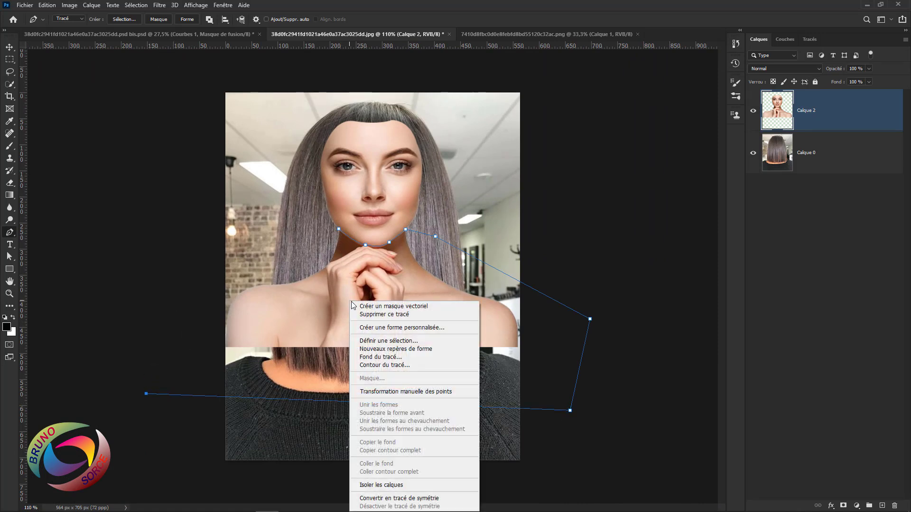
pyautogui.click(378, 341)
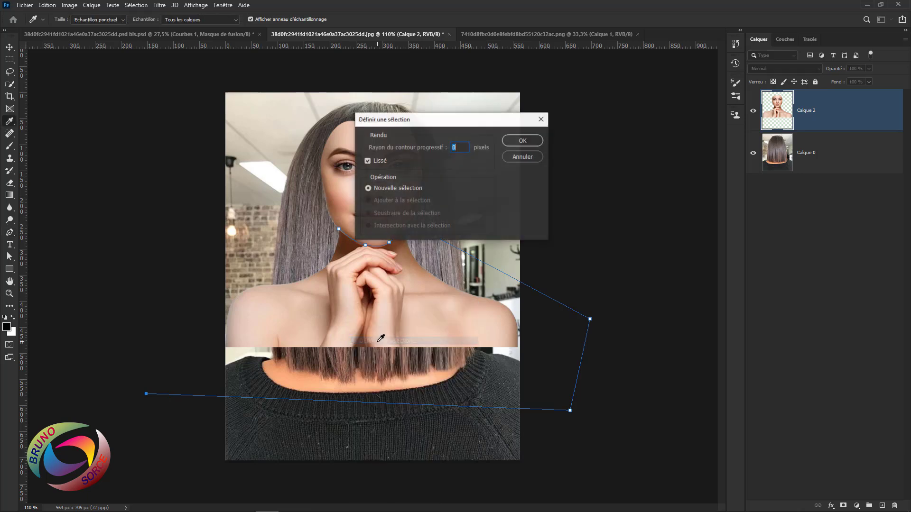
pyautogui.click(523, 141)
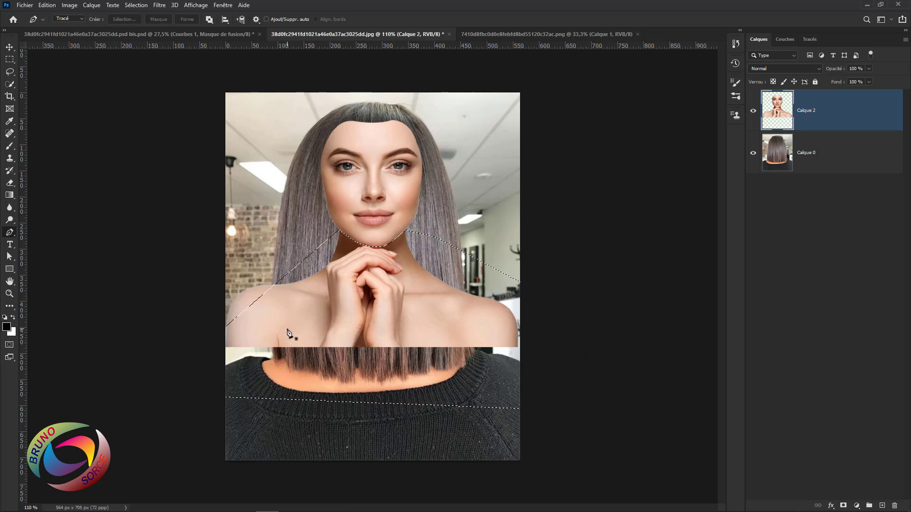
pyautogui.press('Delete')
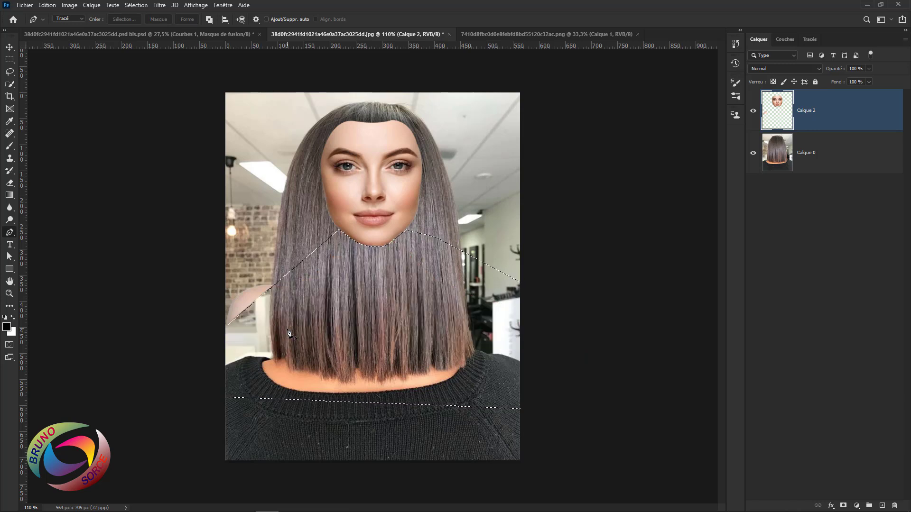
pyautogui.hotkey('ctrl', 'd')
# Erase the leftover piece of shoulder beside the hair on Calque 2 with the Eraser
pyautogui.press('s')
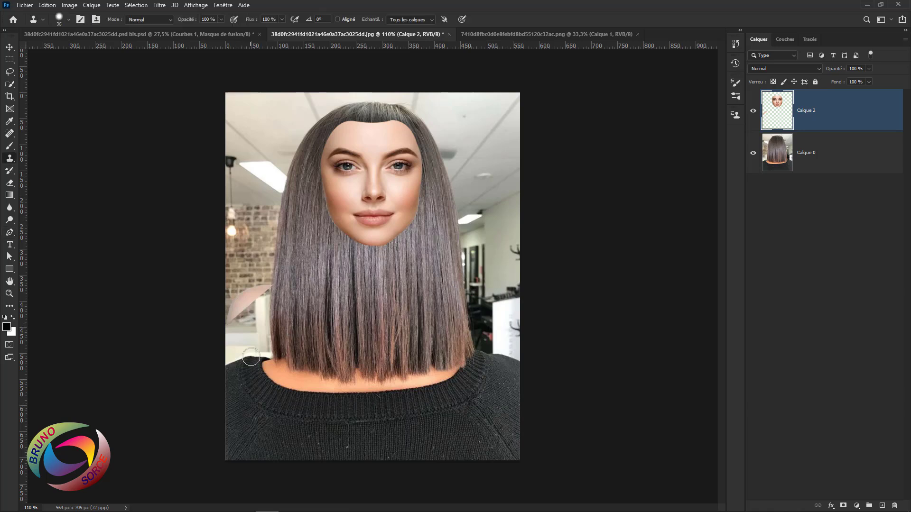
pyautogui.click(11, 183)
pyautogui.click(39, 186)
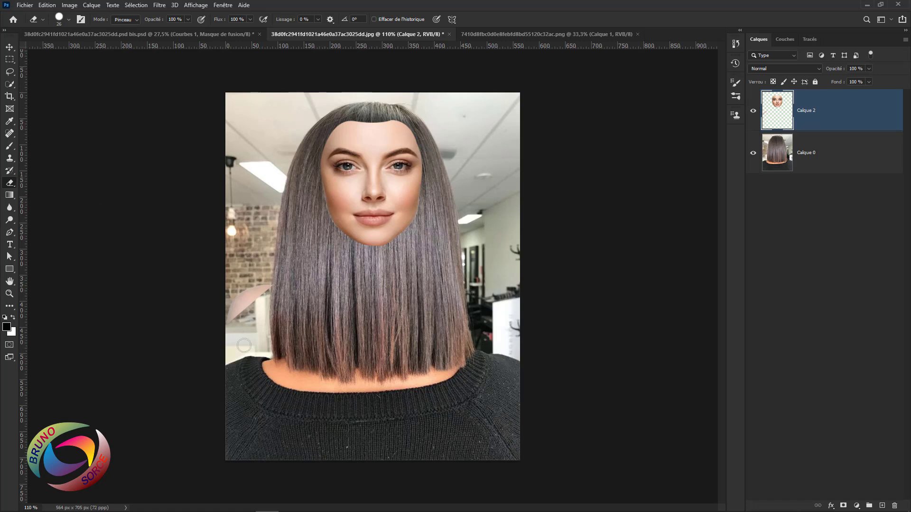
pyautogui.moveTo(269, 285)
pyautogui.mouseDown()
pyautogui.moveTo(253, 297)
pyautogui.moveTo(266, 251)
pyautogui.moveTo(244, 332)
pyautogui.moveTo(234, 276)
pyautogui.mouseUp()
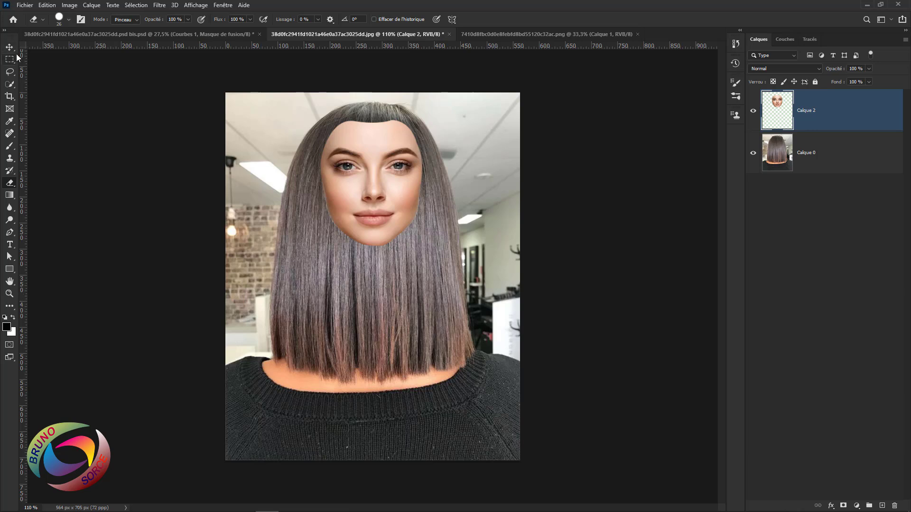
# Move the face down onto the middle of the hair and enlarge it to about 138%
pyautogui.press('v')
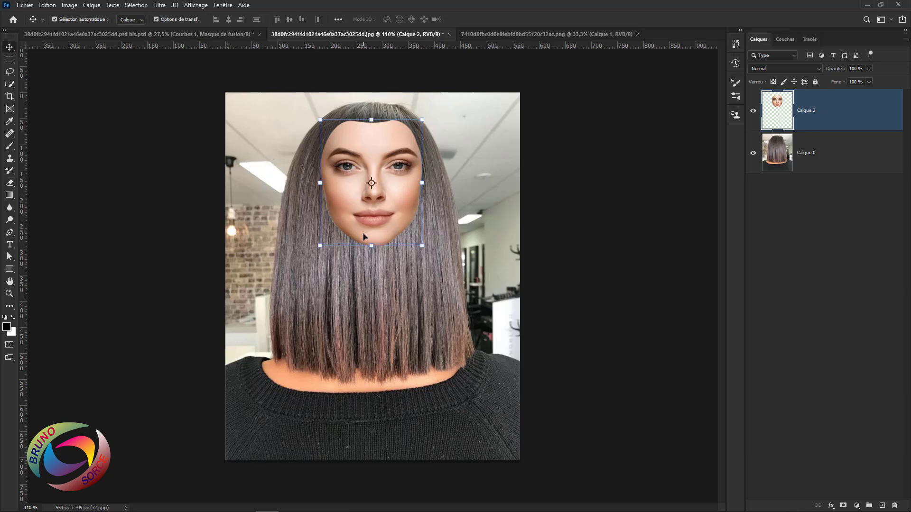
pyautogui.moveTo(373, 162); pyautogui.dragTo(363, 230)
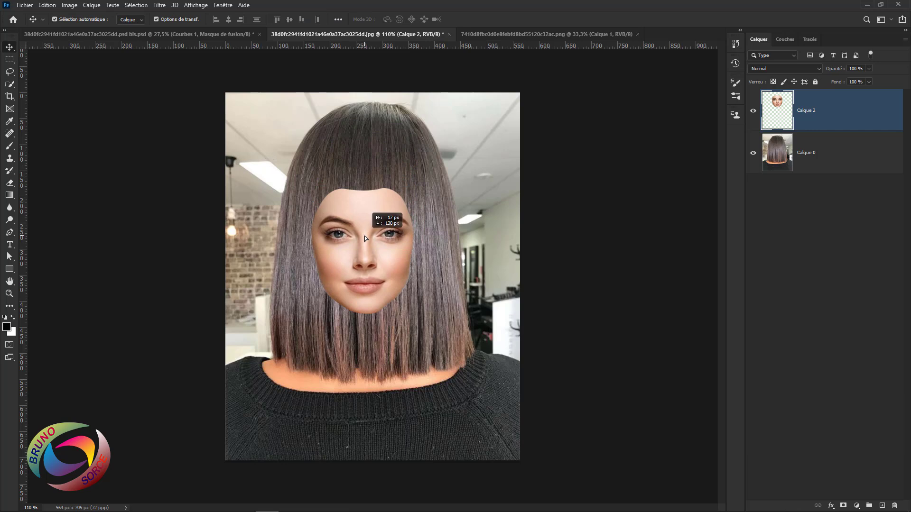
pyautogui.moveTo(417, 189); pyautogui.dragTo(468, 136)
pyautogui.moveTo(415, 166); pyautogui.dragTo(402, 180)
pyautogui.moveTo(446, 142); pyautogui.dragTo(438, 153)
pyautogui.moveTo(403, 184); pyautogui.dragTo(400, 182)
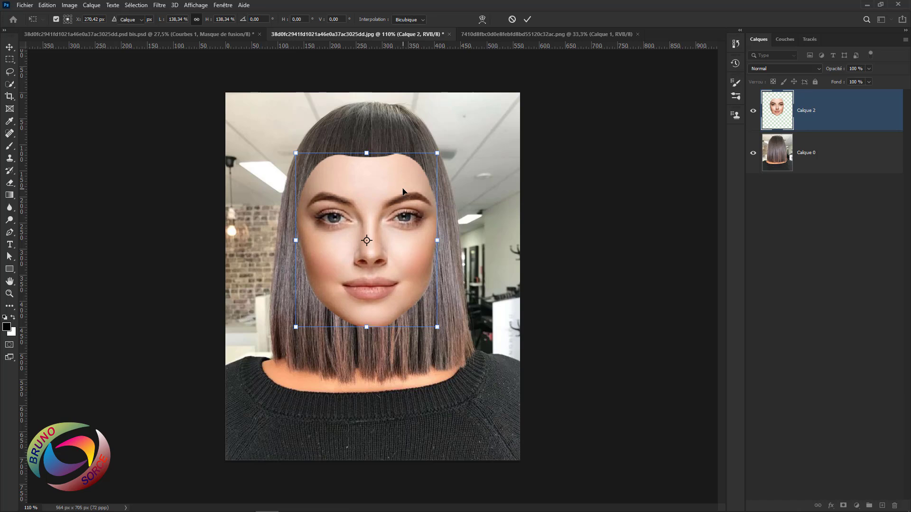
pyautogui.press('Return')
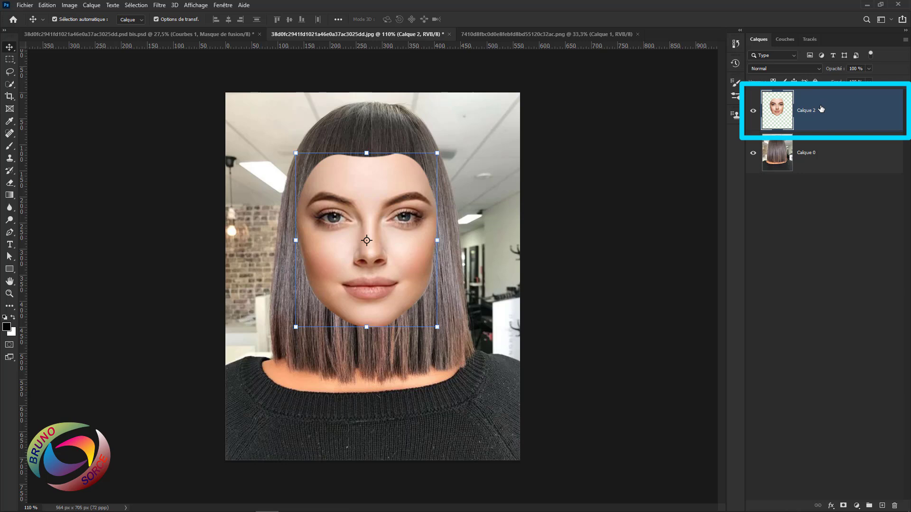
# Set the blend mode of the face layer Calque 2 to Incrustation and keep that layer selected
pyautogui.click(775, 68)
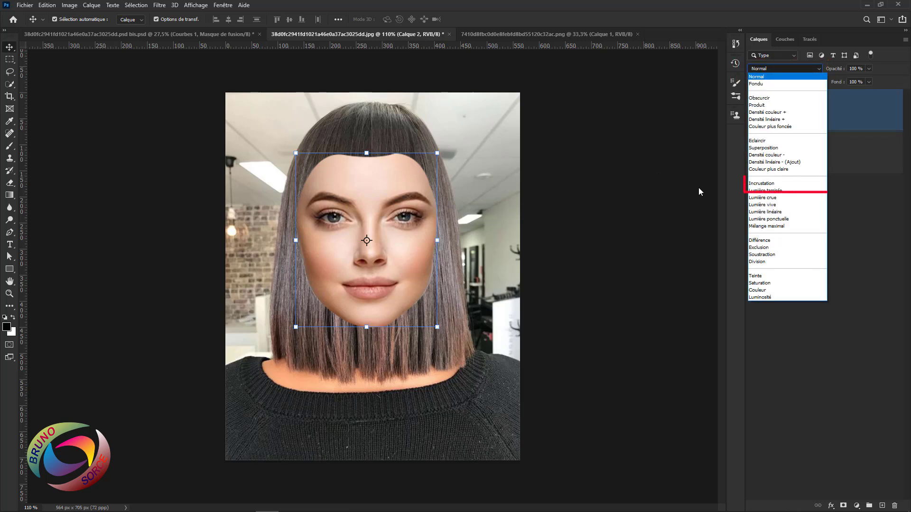
pyautogui.click(756, 184)
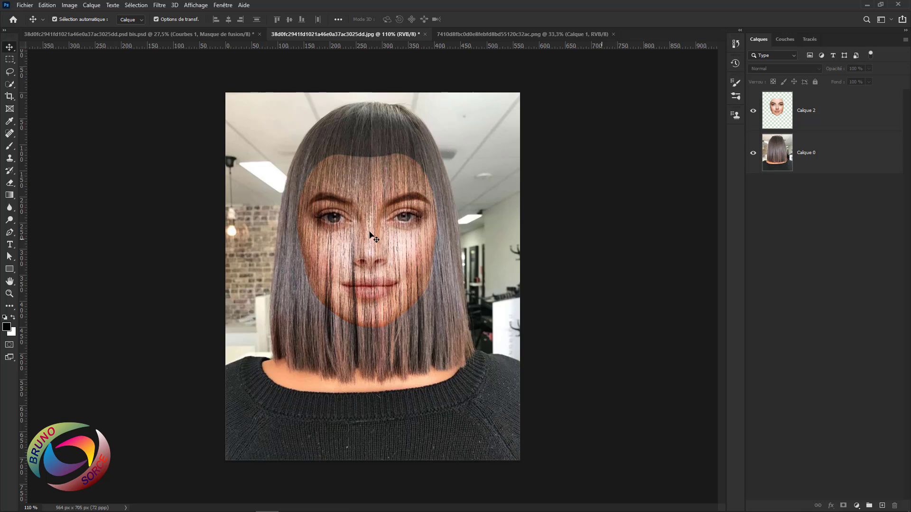
pyautogui.click(837, 113)
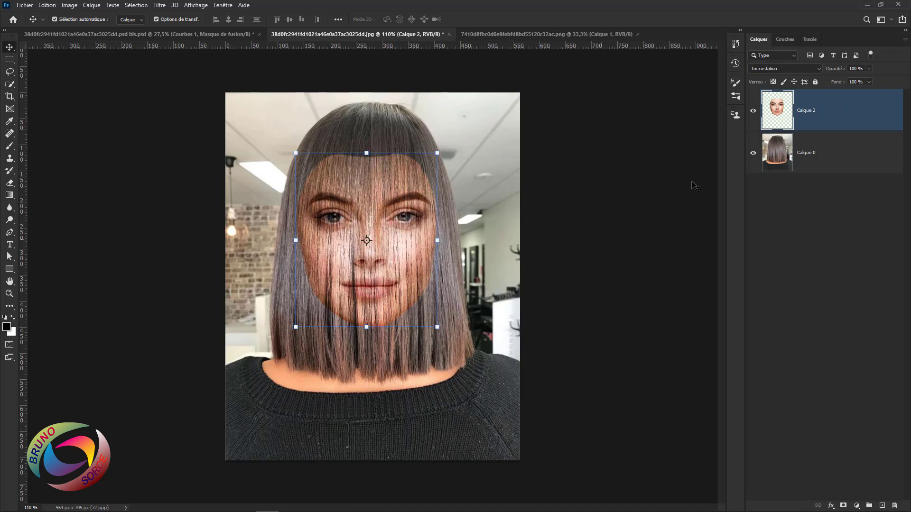
# Add an Ombre interne effect to Calque 2 in Normal mode with colour 291706, opacity 100%, distance 0 px, size 125 px and linear contour
pyautogui.doubleClick(882, 120)
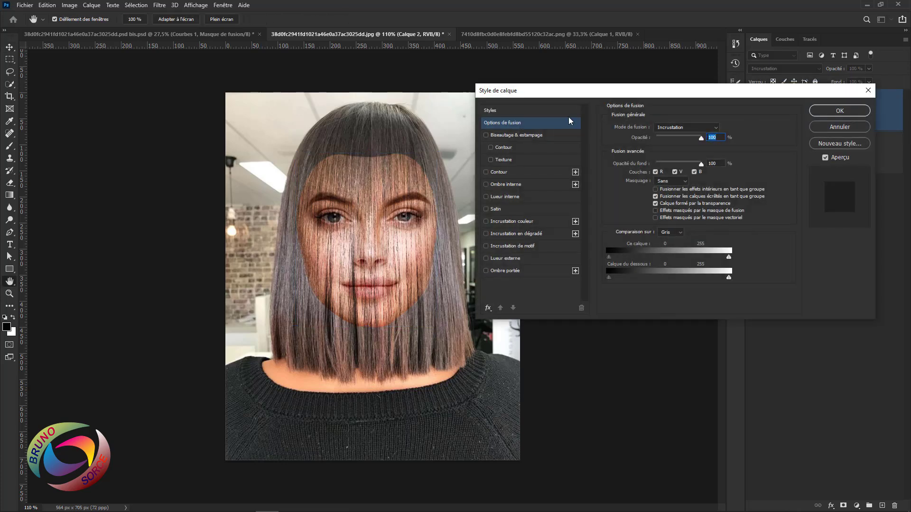
pyautogui.click(506, 185)
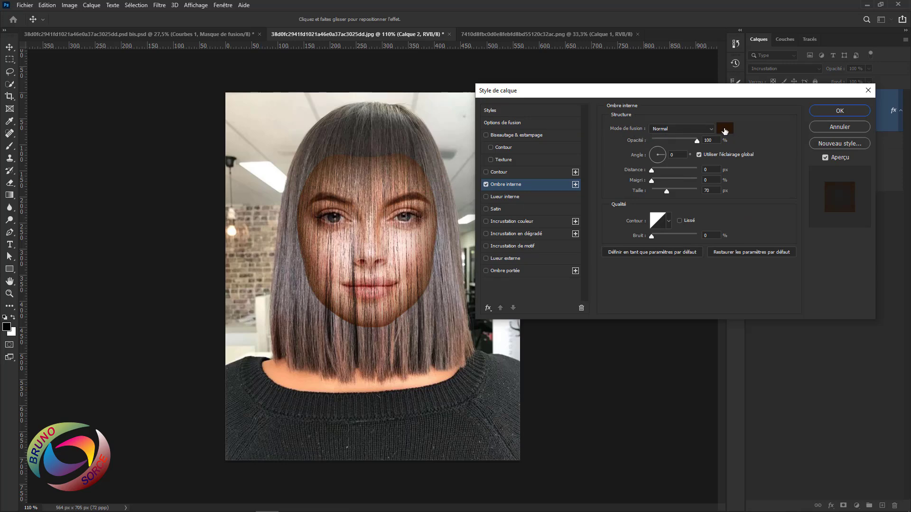
pyautogui.click(725, 129)
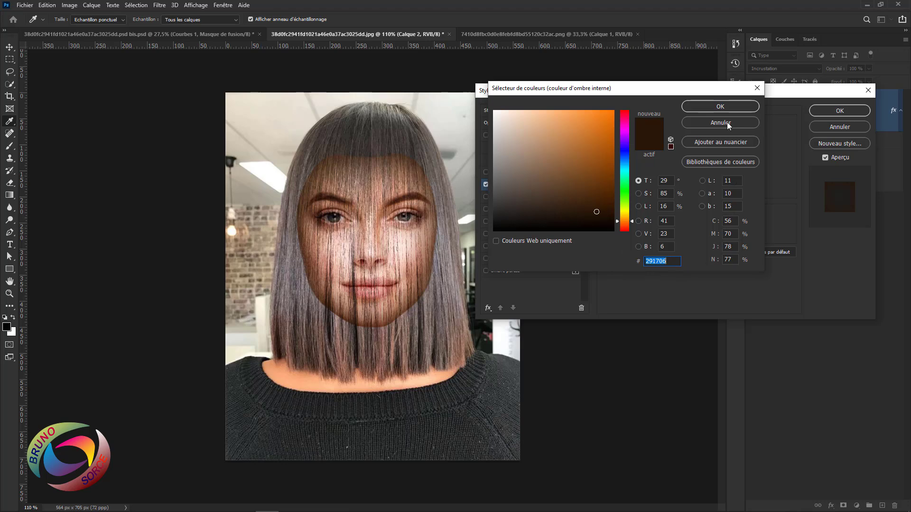
pyautogui.click(720, 107)
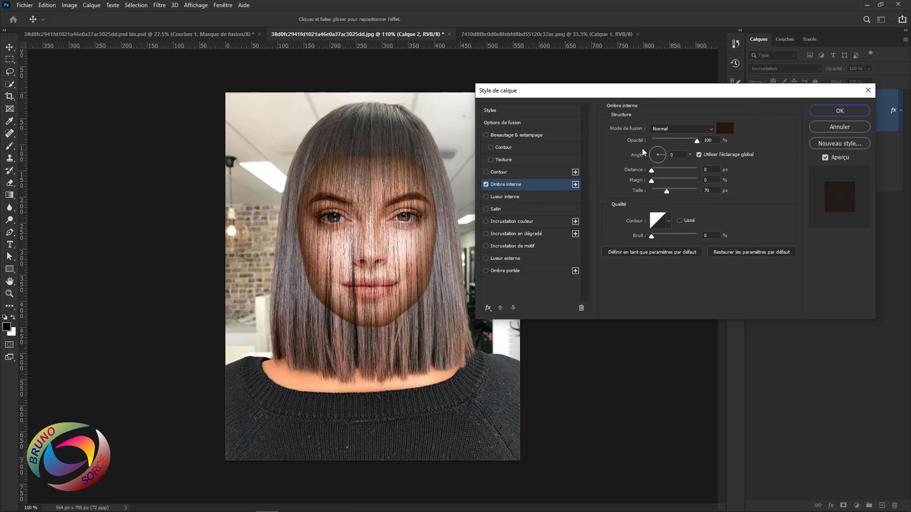
pyautogui.click(703, 140)
pyautogui.write('125')
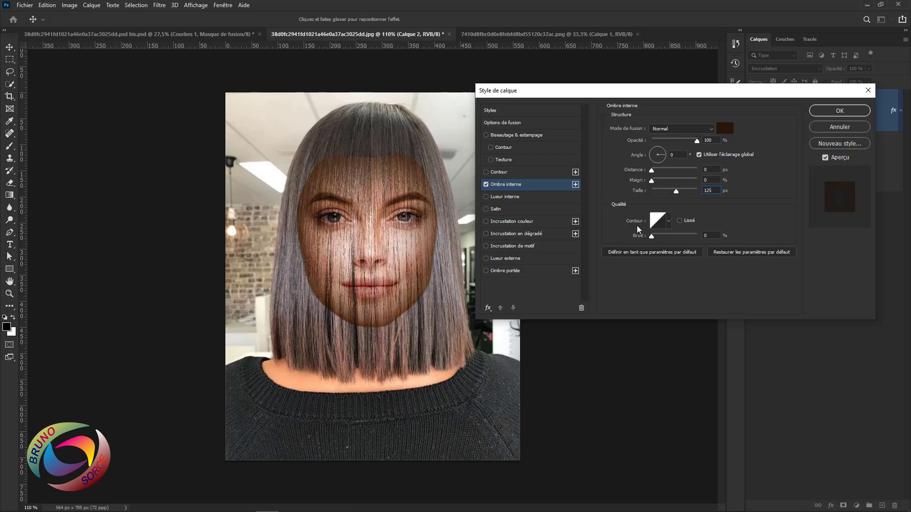
pyautogui.click(668, 223)
pyautogui.click(612, 246)
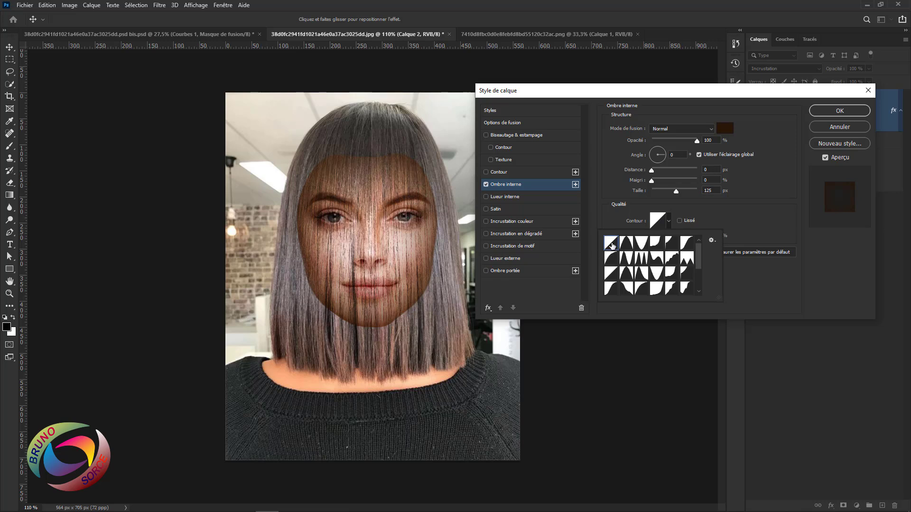
pyautogui.click(681, 229)
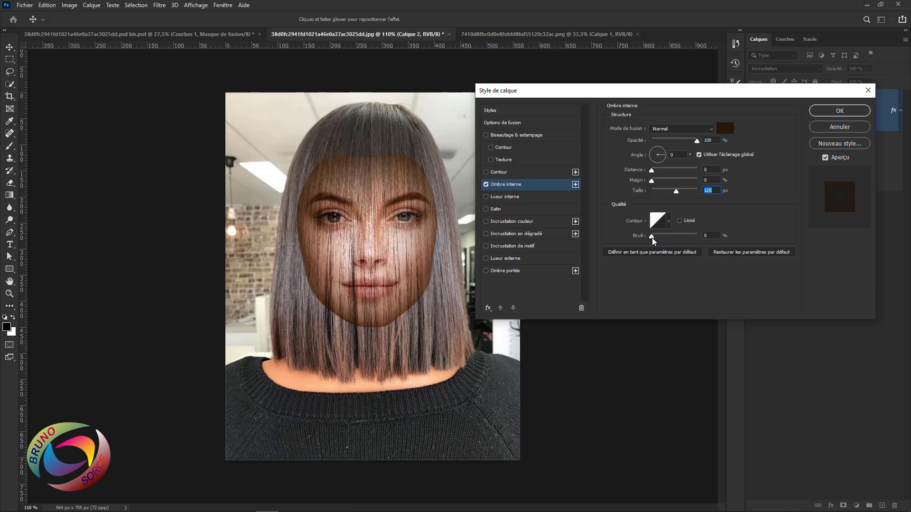
# Add an Ombre portée effect with colour 030200, opacity 100%, distance 7 px, size 114 px, linear contour and noise 0%, and apply the layer style
pyautogui.click(501, 273)
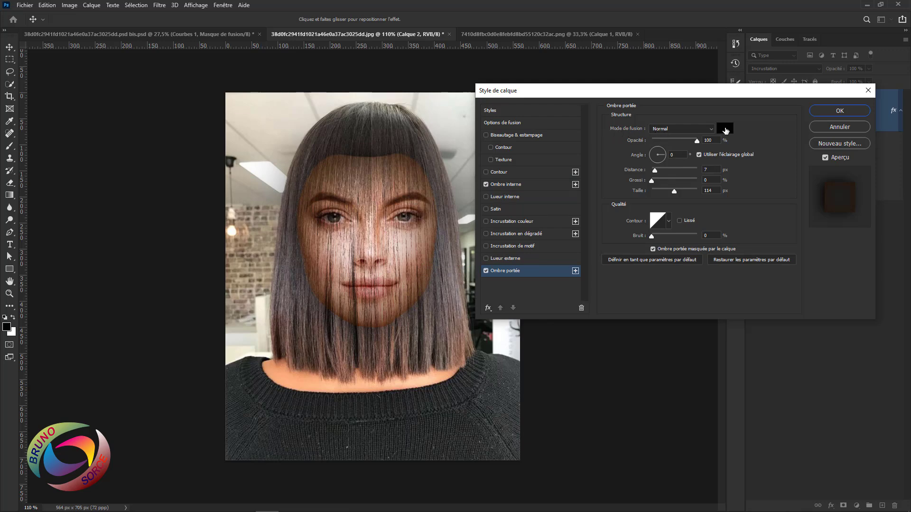
pyautogui.click(725, 131)
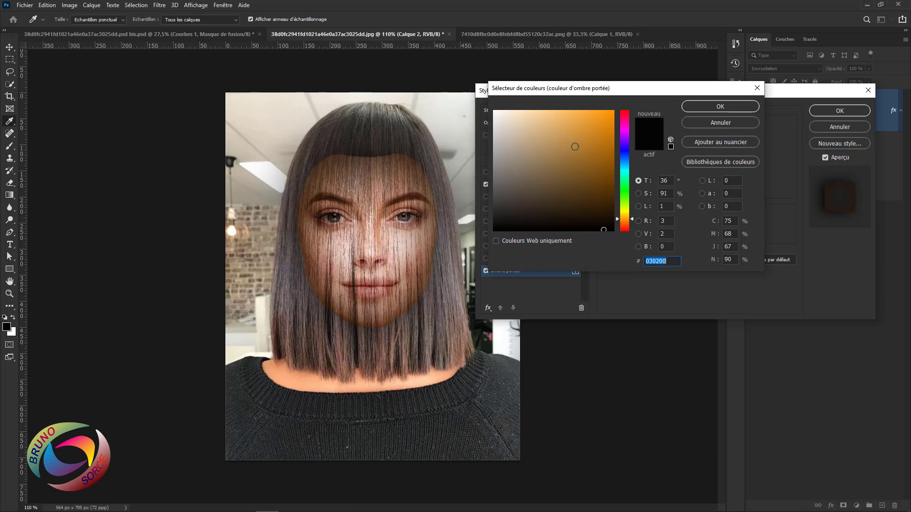
pyautogui.click(730, 121)
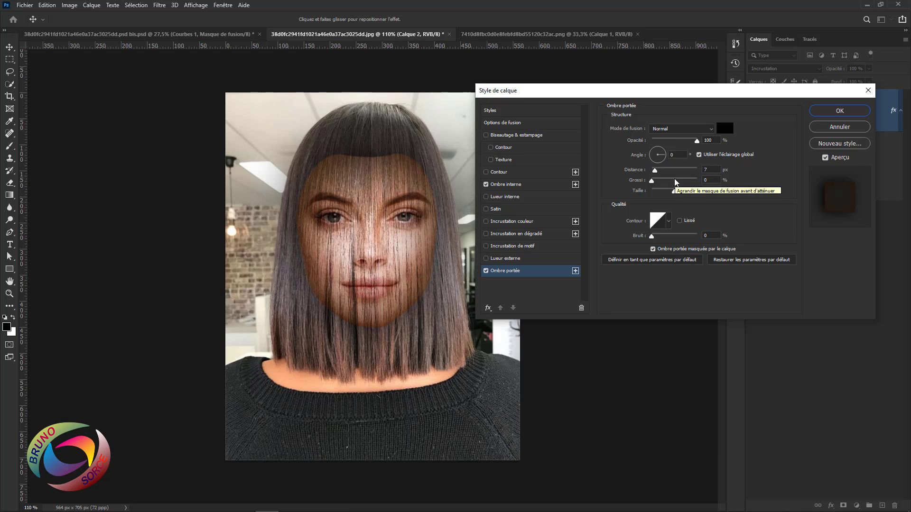
pyautogui.click(709, 171)
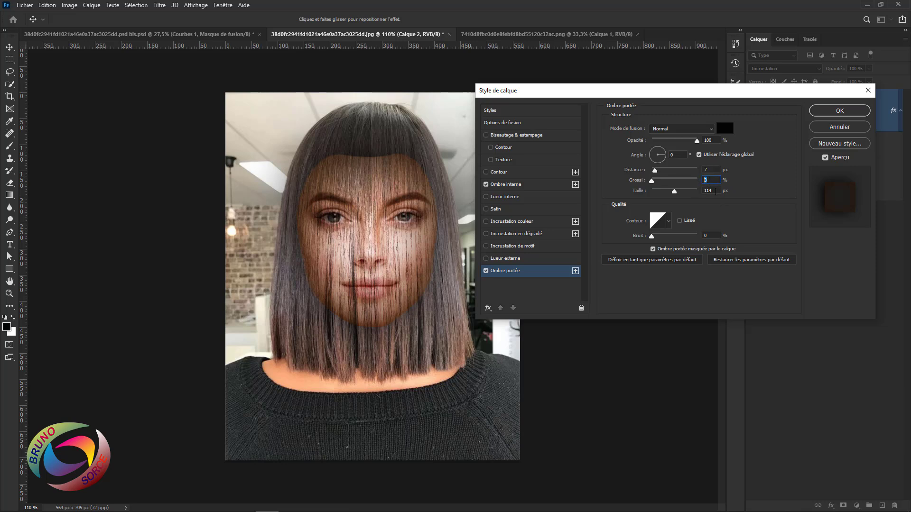
pyautogui.click(713, 191)
pyautogui.click(669, 225)
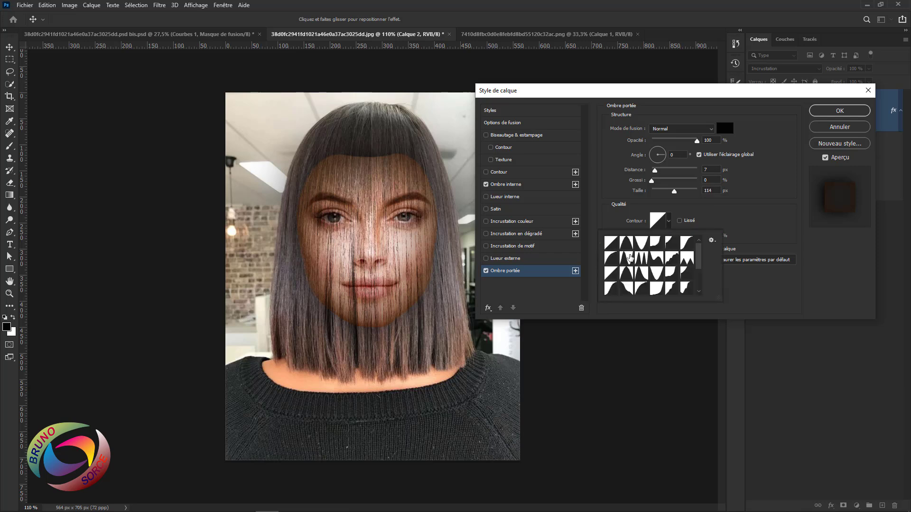
pyautogui.click(727, 233)
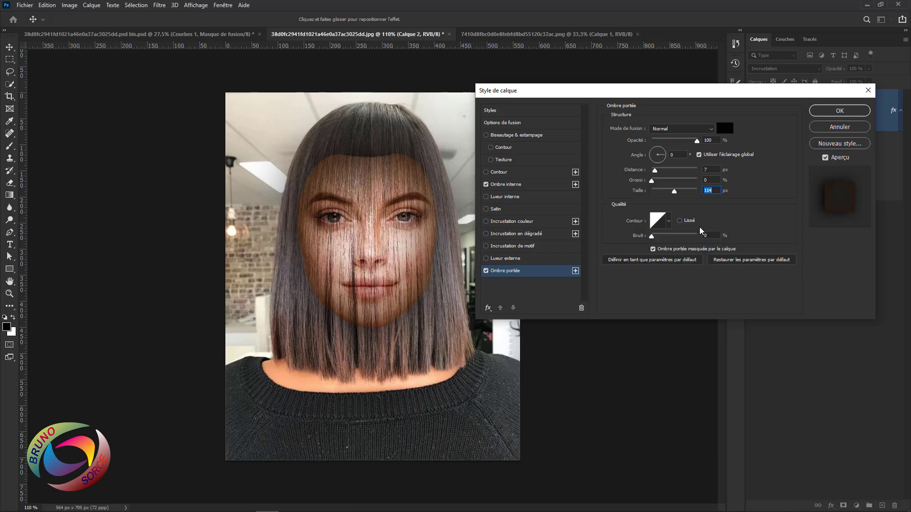
pyautogui.click(651, 237)
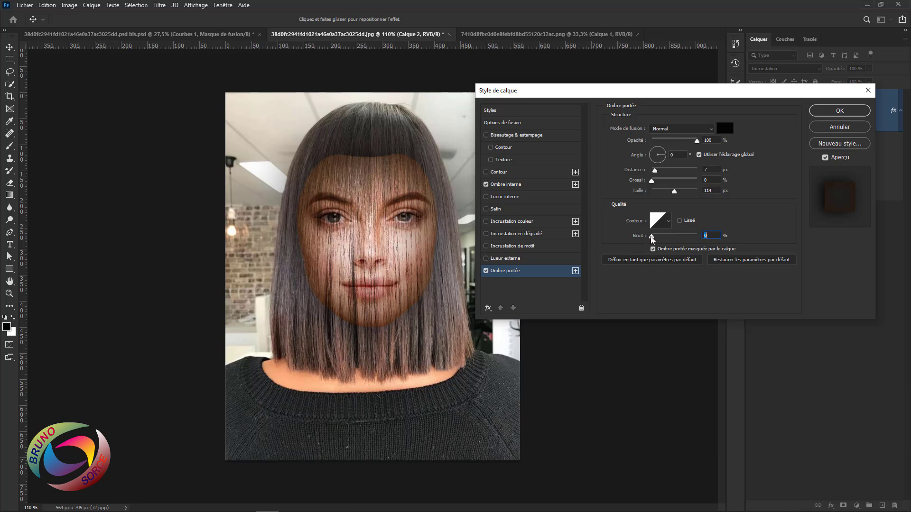
pyautogui.click(837, 112)
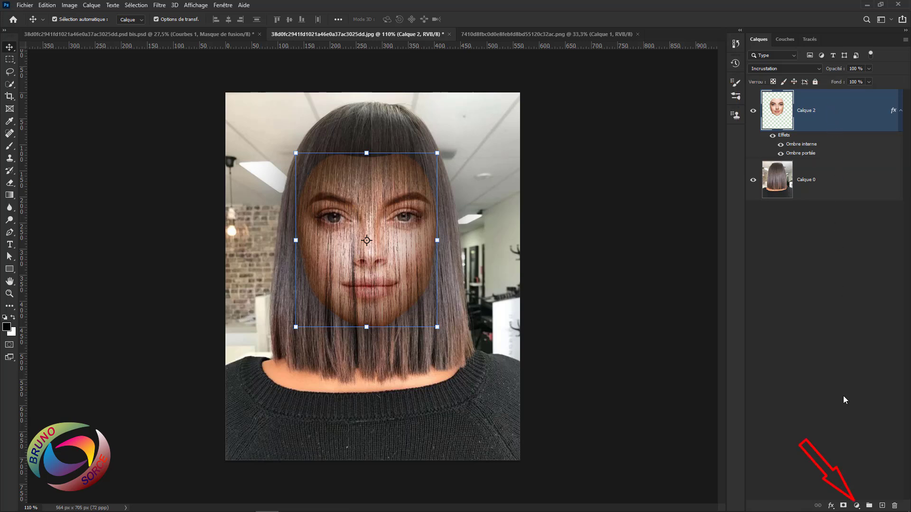
# Add a Courbes adjustment layer above Calque 2 and clip it to that face layer
pyautogui.click(856, 506)
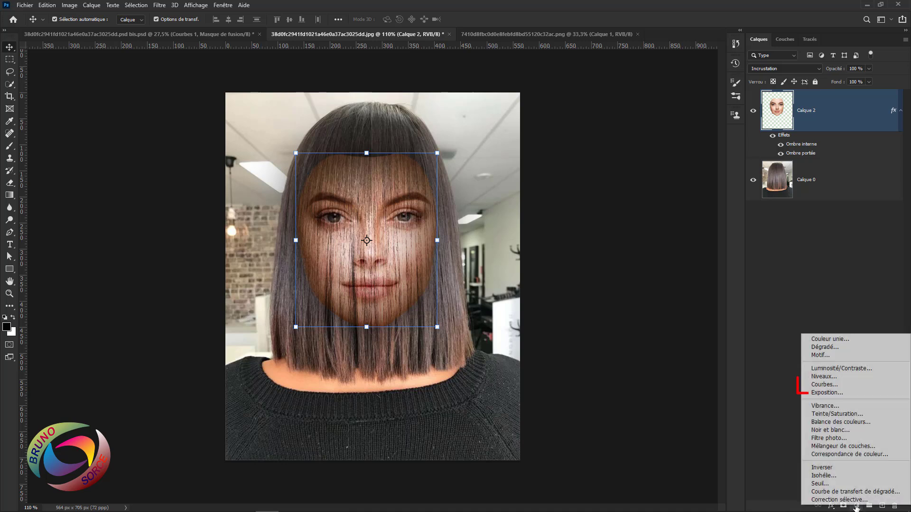
pyautogui.click(829, 385)
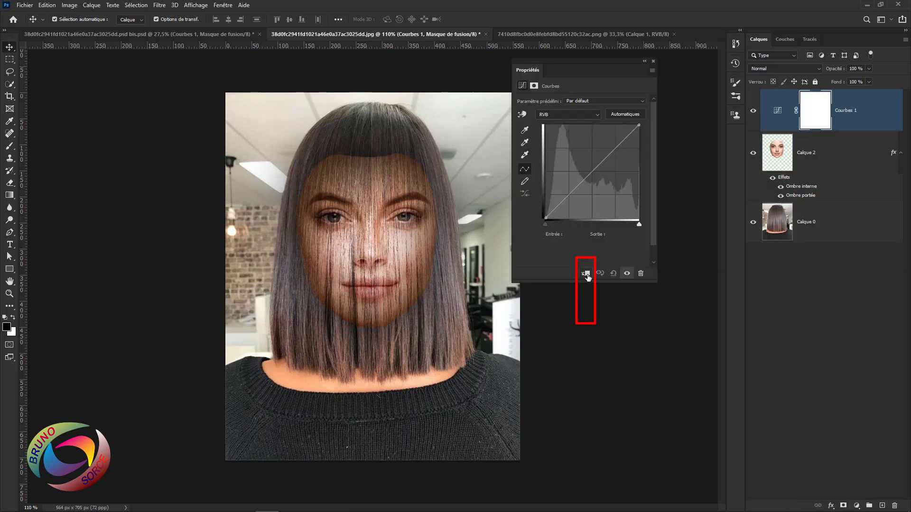
pyautogui.click(586, 273)
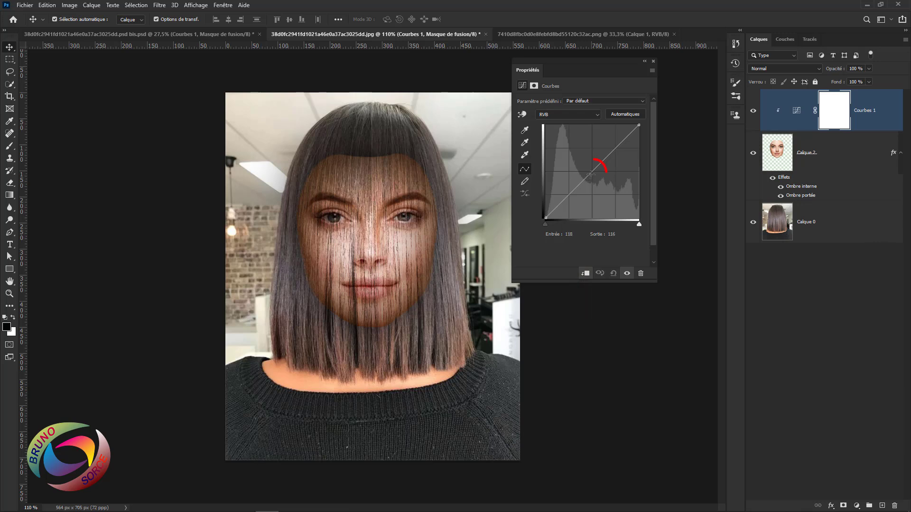
# Darken the face by adding a midtone point to the RVB curve with input 139 and output 117, and close the curve's properties
pyautogui.moveTo(592, 169); pyautogui.dragTo(592, 174)
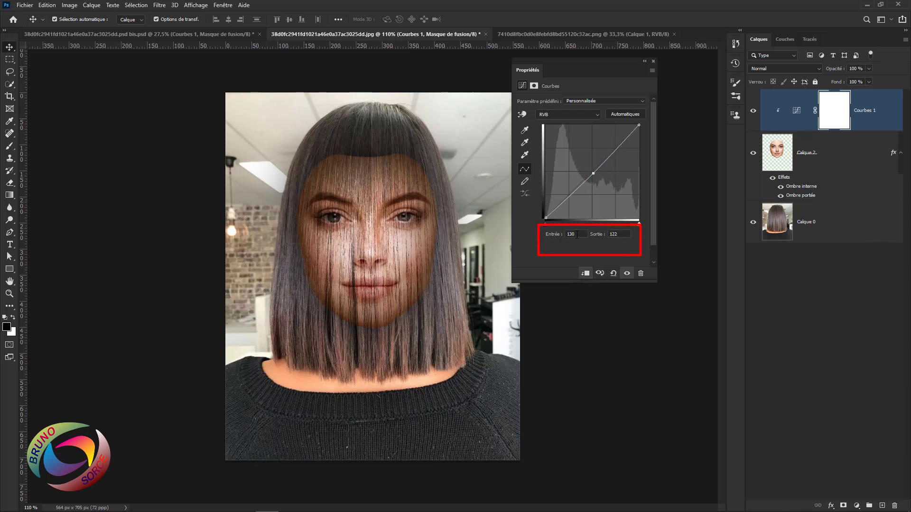
pyautogui.moveTo(576, 235); pyautogui.dragTo(557, 237)
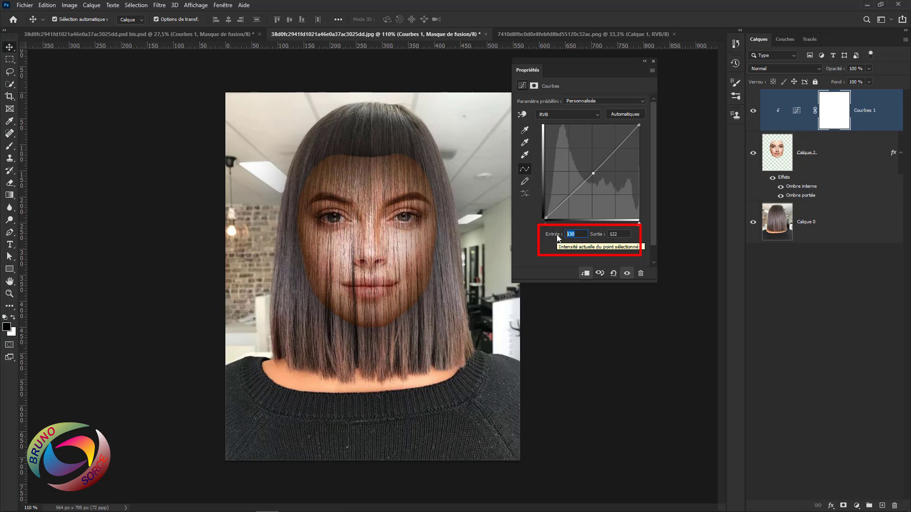
pyautogui.write('139')
pyautogui.click(623, 234)
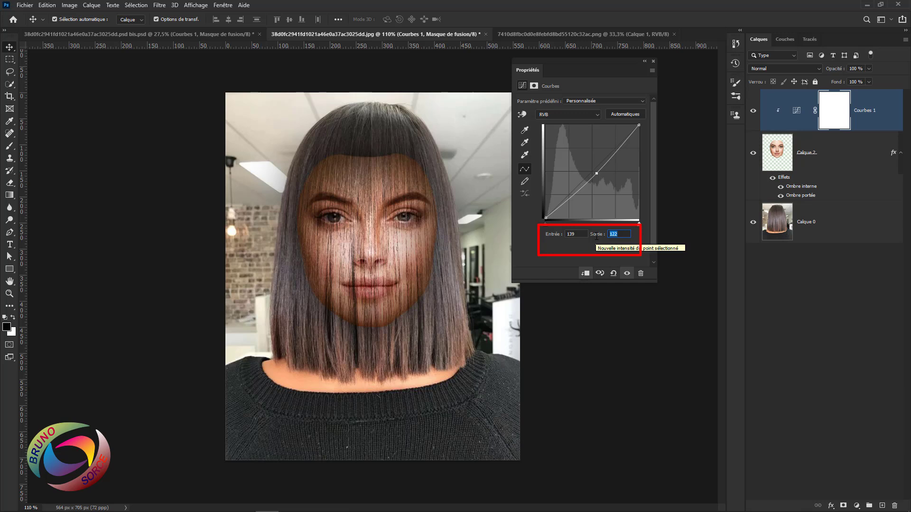
pyautogui.write('117')
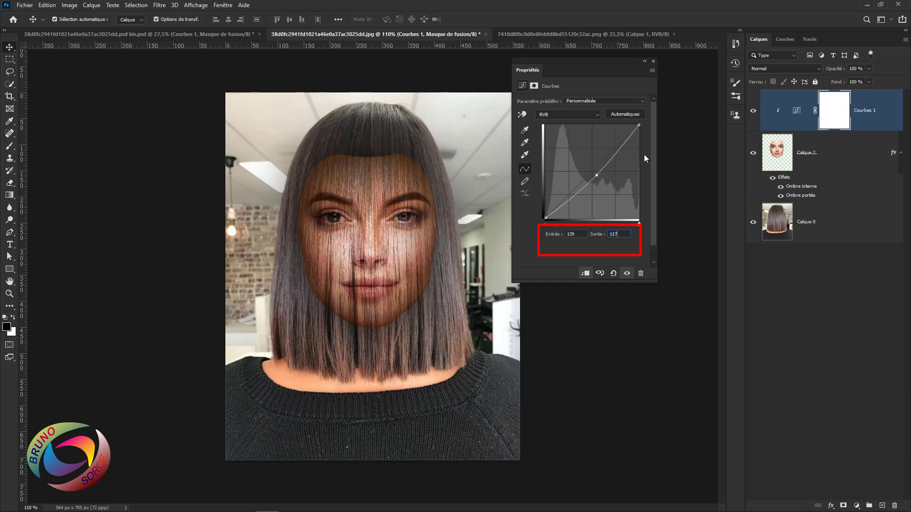
pyautogui.click(655, 61)
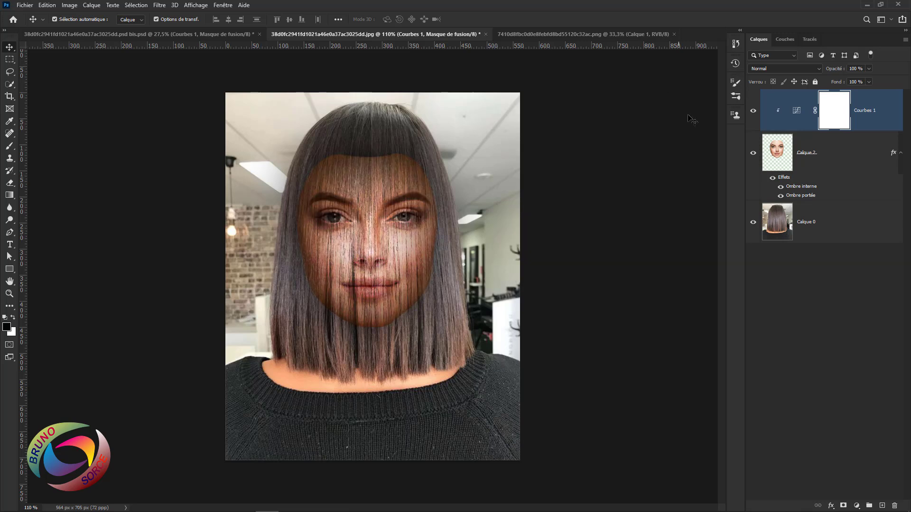